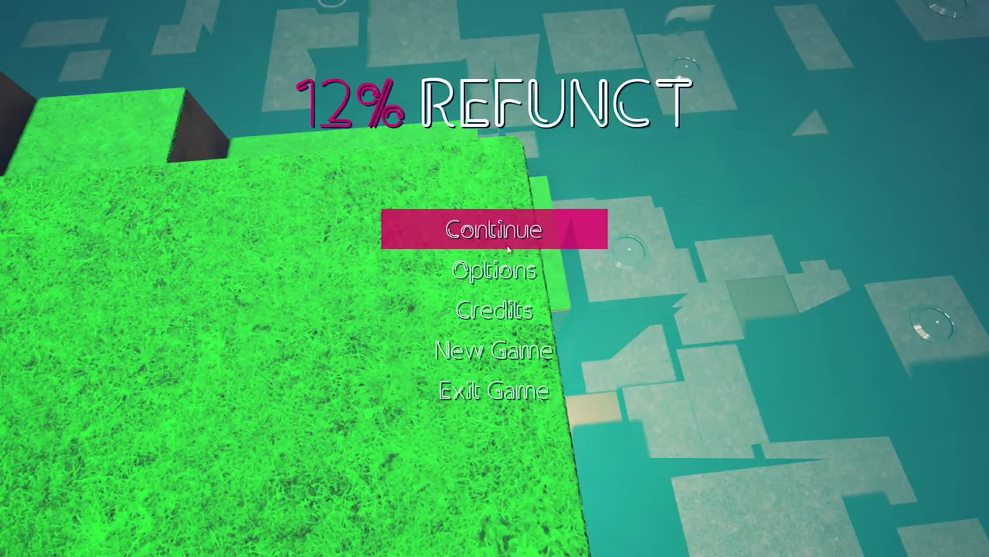
left_click(508, 246)
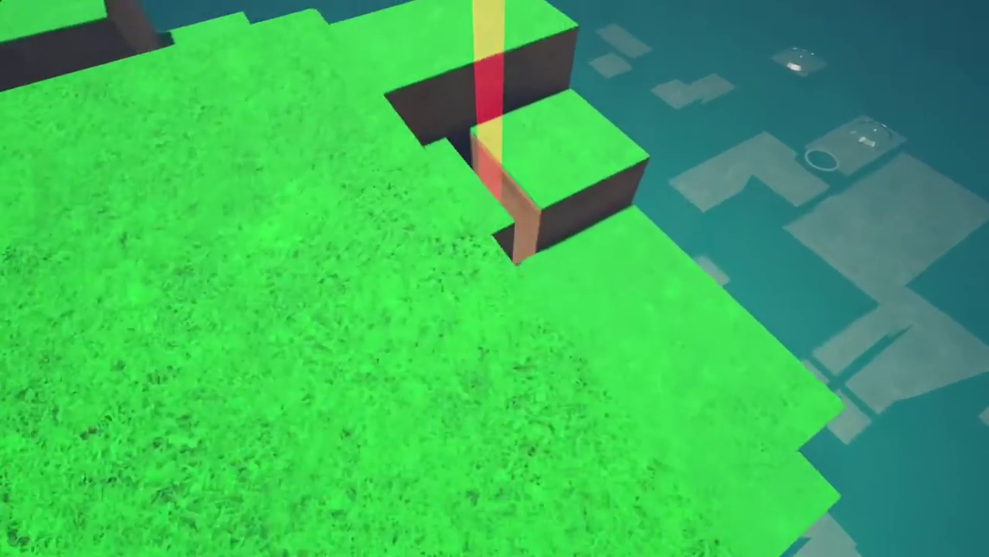